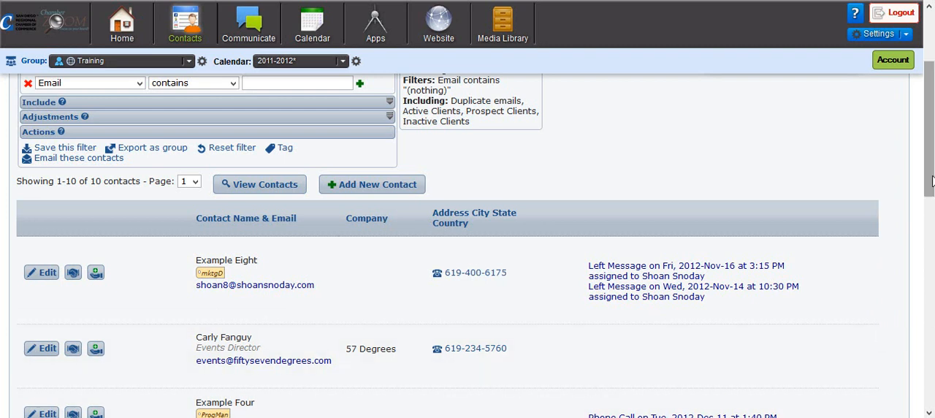
Open the record of the Marketing Strategist at Tea Leaf Marketing and examine the contact info, chamber level, follow-up fields and positions
{"action": "scroll", "coordinate": [934, 319], "scroll_direction": "down", "scroll_amount": 5}
{"action": "scroll", "coordinate": [918, 309], "scroll_direction": "down", "scroll_amount": 3}
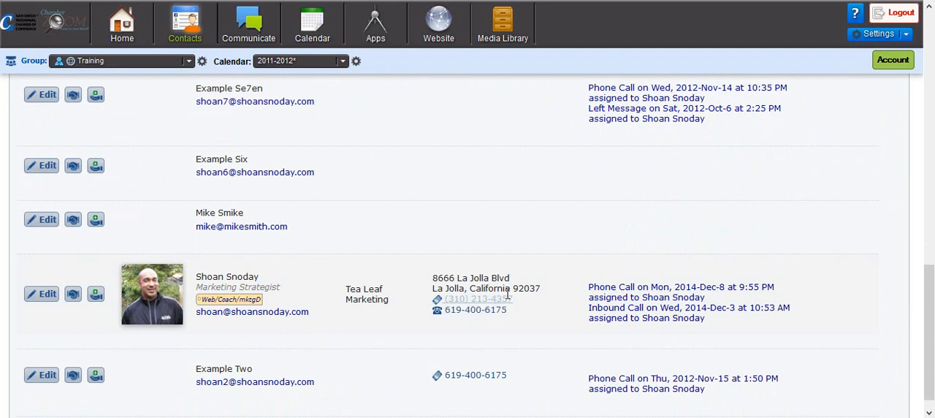
{"action": "left_click_drag", "start_coordinate": [348, 293], "coordinate": [385, 304]}
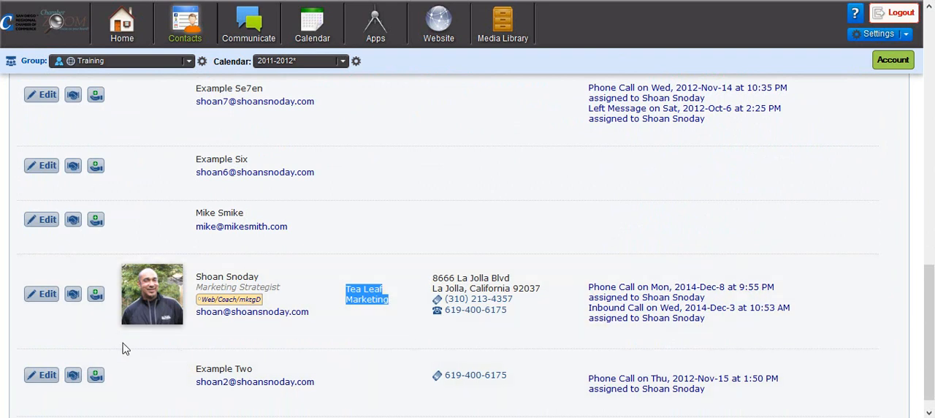
{"action": "left_click", "coordinate": [47, 299]}
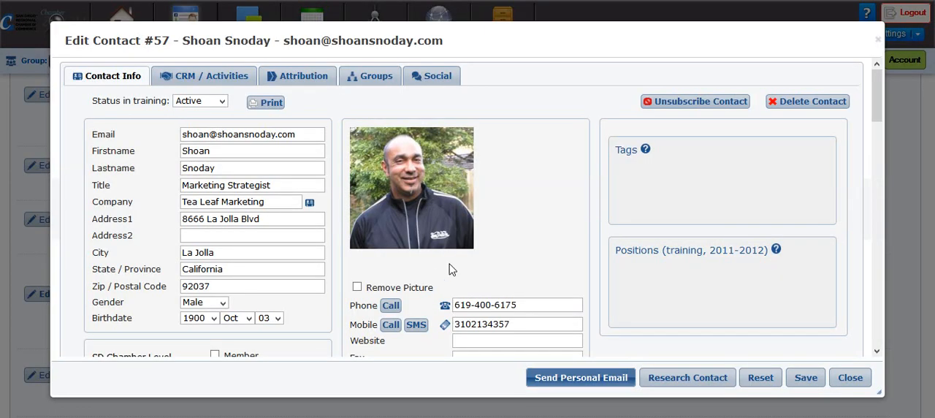
{"action": "scroll", "coordinate": [502, 281], "scroll_direction": "down", "scroll_amount": 3}
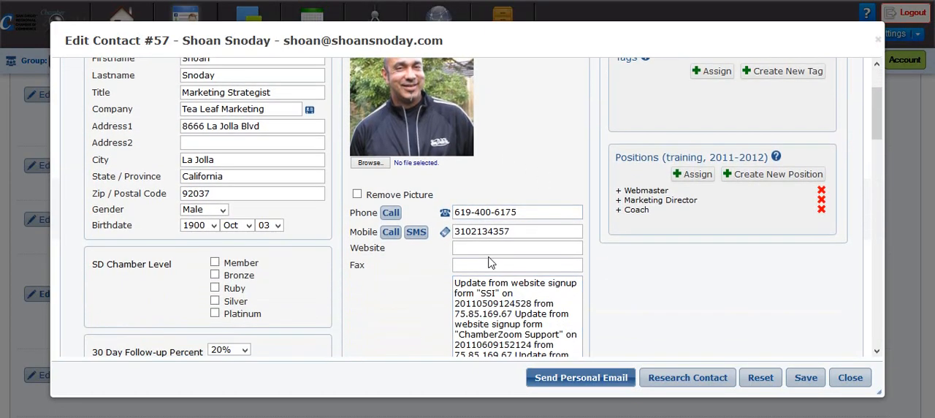
{"action": "scroll", "coordinate": [349, 286], "scroll_direction": "down", "scroll_amount": 2}
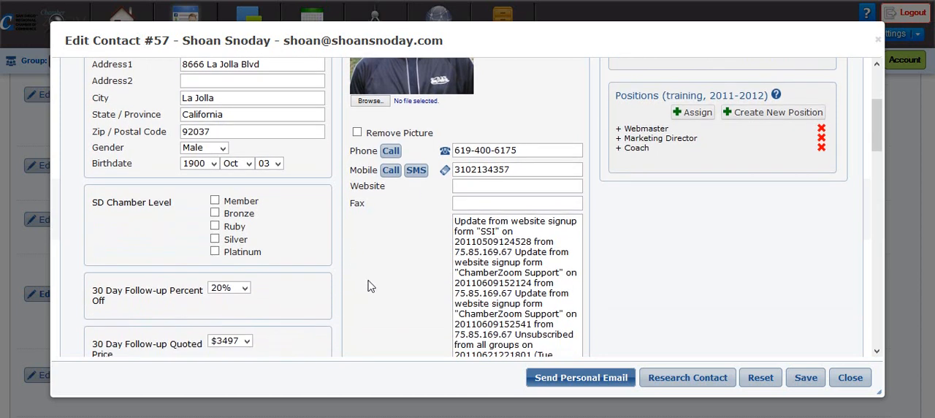
{"action": "scroll", "coordinate": [391, 324], "scroll_direction": "down", "scroll_amount": 2}
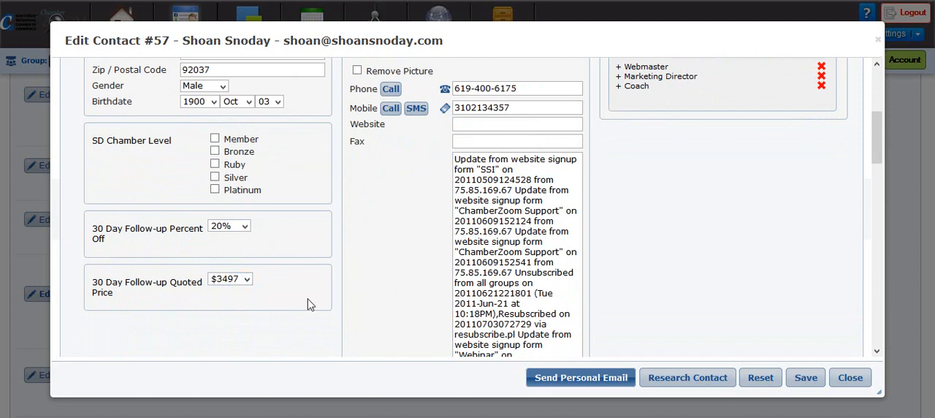
{"action": "scroll", "coordinate": [308, 304], "scroll_direction": "up", "scroll_amount": 4}
{"action": "scroll", "coordinate": [357, 304], "scroll_direction": "up", "scroll_amount": 2}
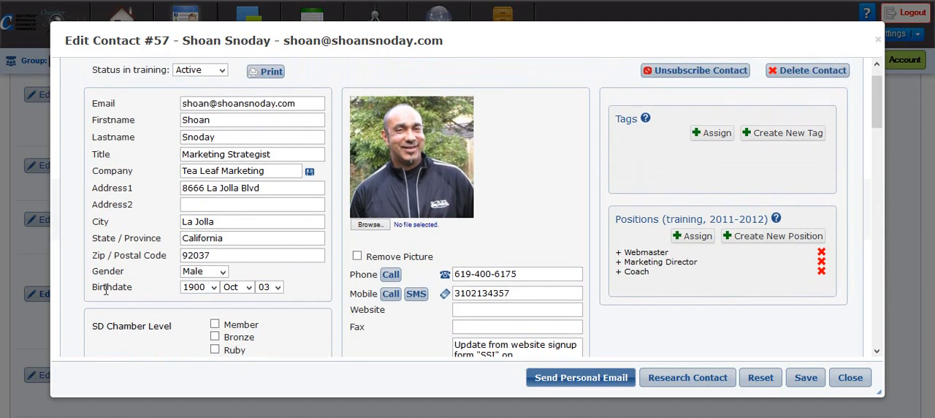
{"action": "scroll", "coordinate": [340, 304], "scroll_direction": "up", "scroll_amount": 1}
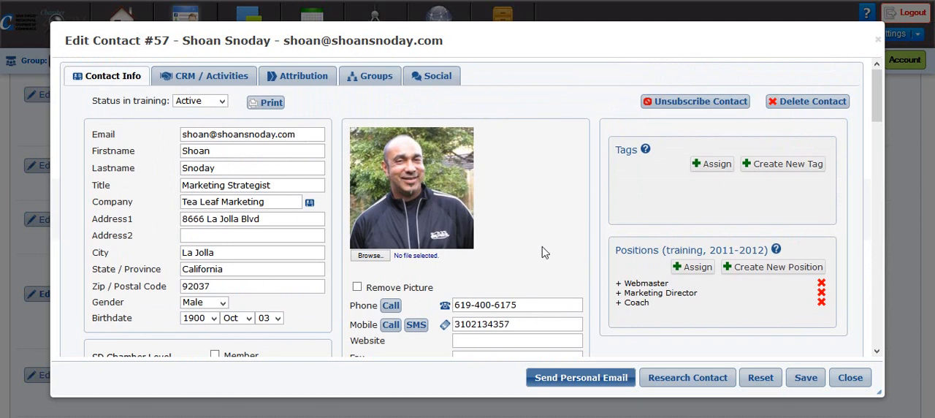
Review the Tea Leaf Marketing contact's CRM activity and sent email history, and close the record
{"action": "left_click", "coordinate": [208, 76]}
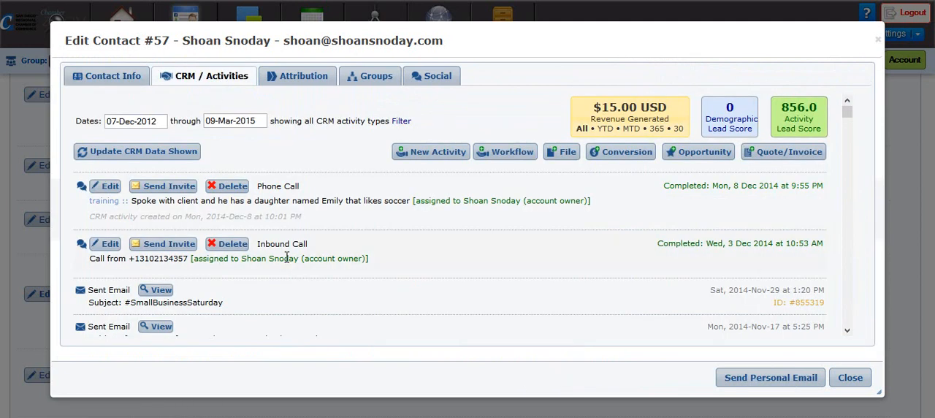
{"action": "scroll", "coordinate": [320, 260], "scroll_direction": "down", "scroll_amount": 5}
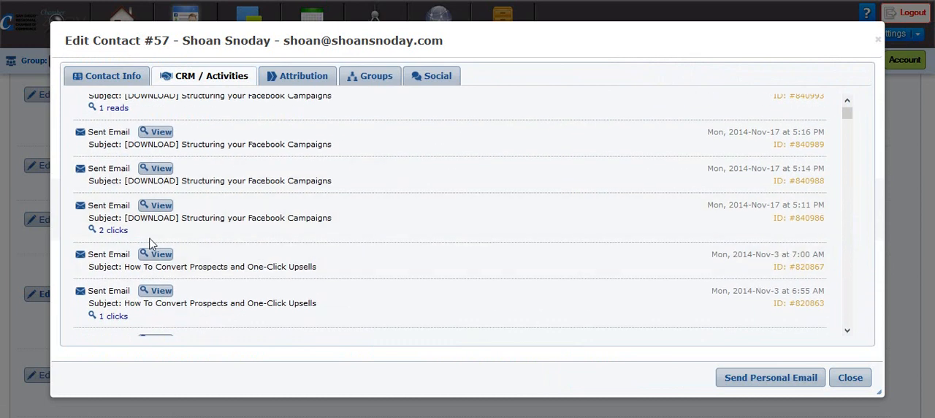
{"action": "scroll", "coordinate": [329, 246], "scroll_direction": "down", "scroll_amount": 4}
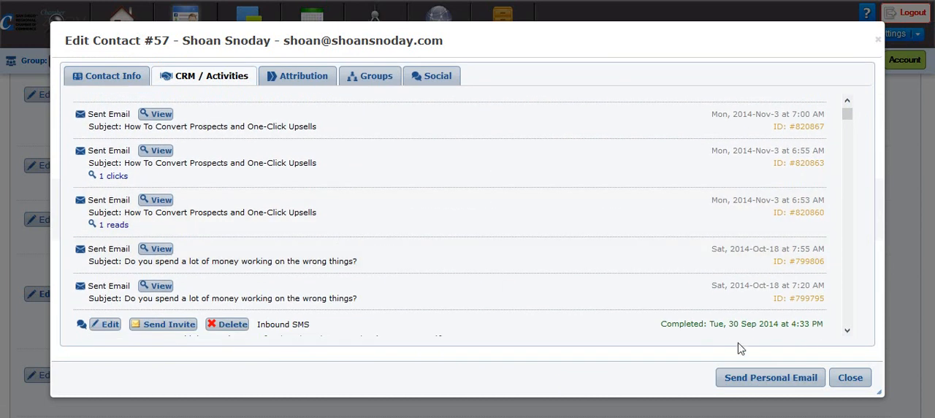
{"action": "left_click", "coordinate": [850, 378]}
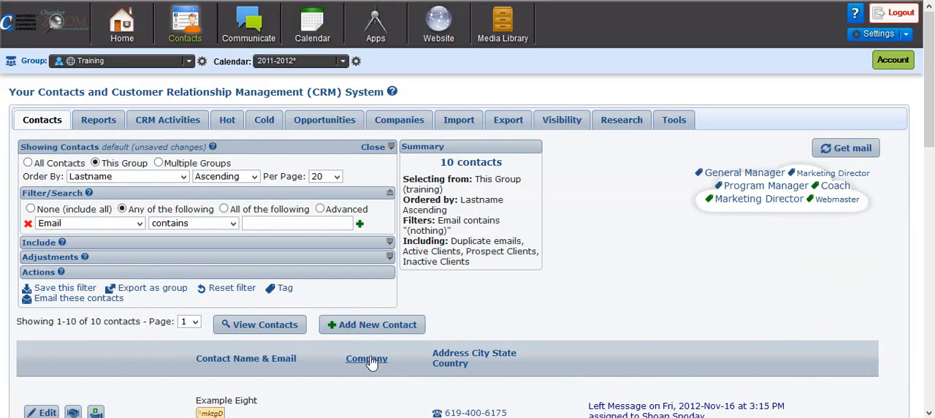
Open the contact with zip code 92037 and no company, and read through the notes and emails in its CRM activity history
{"action": "scroll", "coordinate": [373, 361], "scroll_direction": "down", "scroll_amount": 5}
{"action": "scroll", "coordinate": [307, 336], "scroll_direction": "down", "scroll_amount": 3}
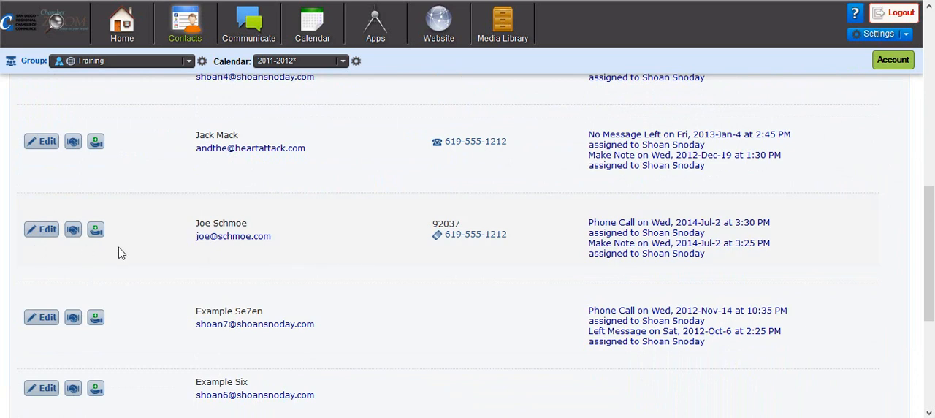
{"action": "left_click", "coordinate": [46, 235]}
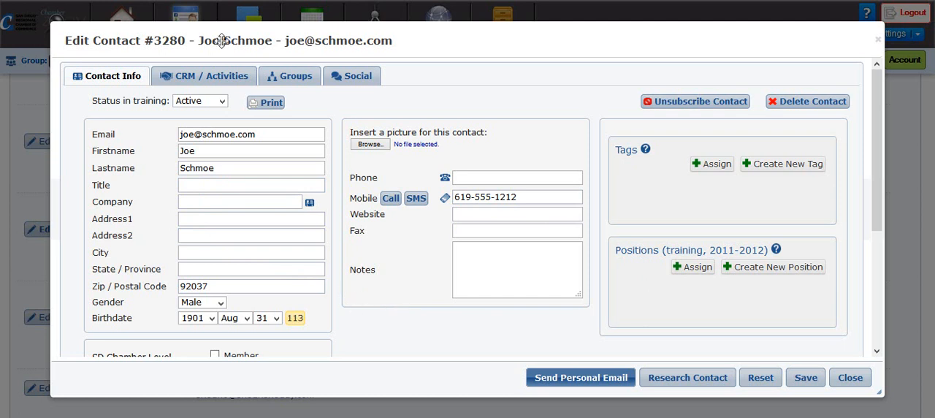
{"action": "left_click", "coordinate": [211, 76]}
{"action": "scroll", "coordinate": [287, 307], "scroll_direction": "down", "scroll_amount": 5}
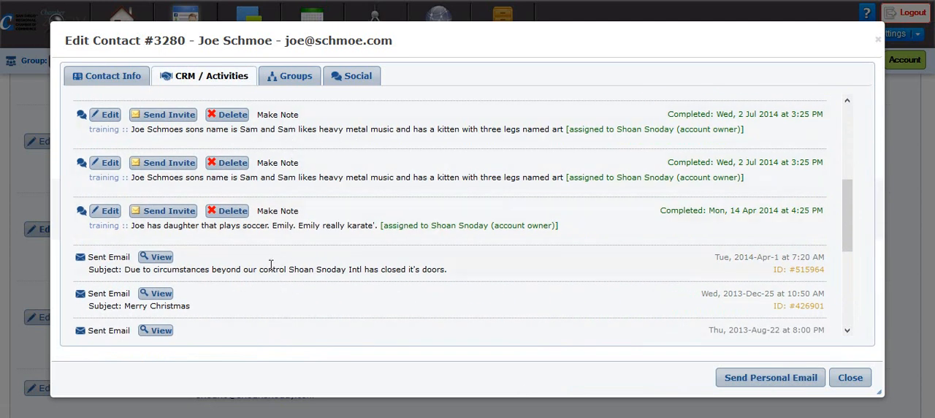
{"action": "scroll", "coordinate": [274, 266], "scroll_direction": "down", "scroll_amount": 3}
{"action": "scroll", "coordinate": [421, 285], "scroll_direction": "up", "scroll_amount": 10}
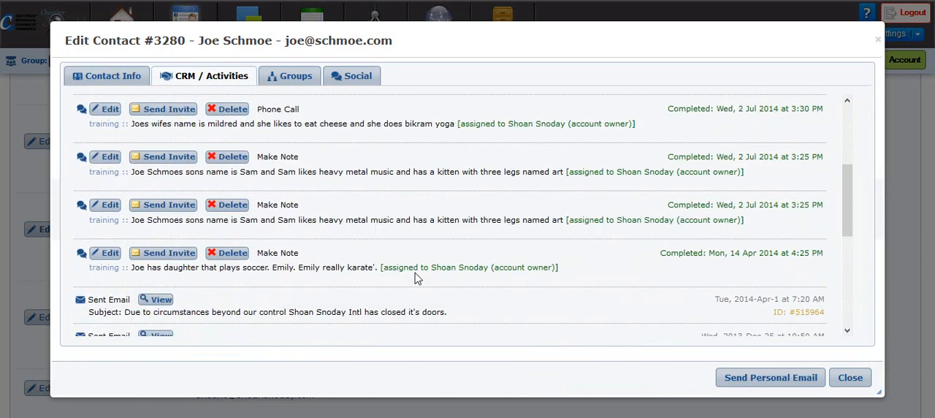
Set the phase of the contact's Wedding opportunity to New Lead, save the opportunity and close the record
{"action": "left_click", "coordinate": [111, 191]}
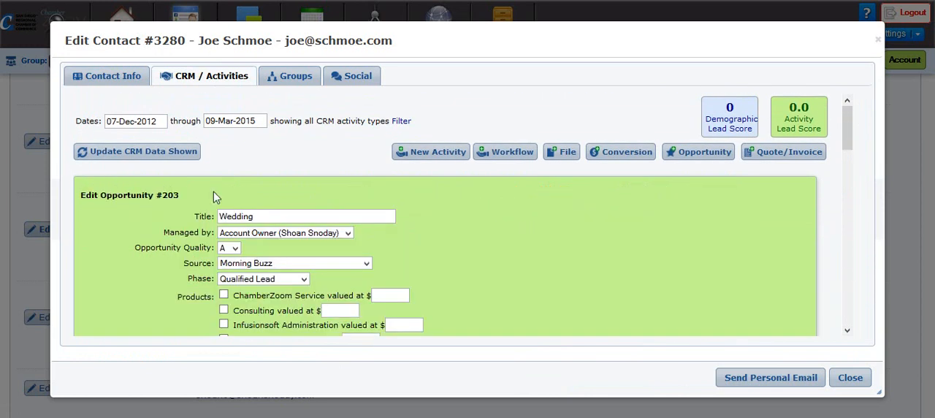
{"action": "left_click", "coordinate": [289, 284]}
{"action": "left_click", "coordinate": [282, 290]}
{"action": "left_click", "coordinate": [285, 282]}
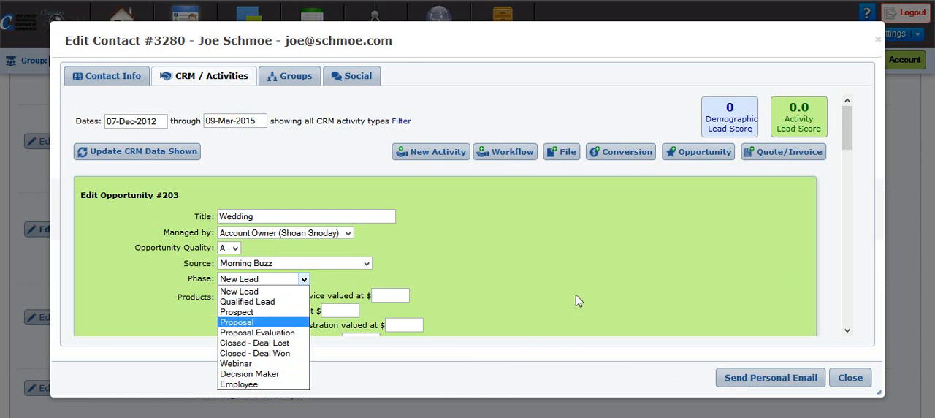
{"action": "left_click", "coordinate": [603, 279]}
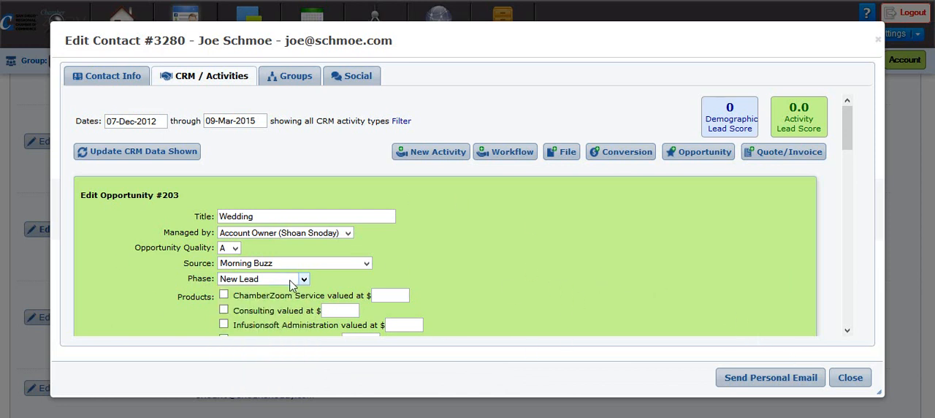
{"action": "scroll", "coordinate": [381, 267], "scroll_direction": "down", "scroll_amount": 3}
{"action": "scroll", "coordinate": [382, 267], "scroll_direction": "down", "scroll_amount": 8}
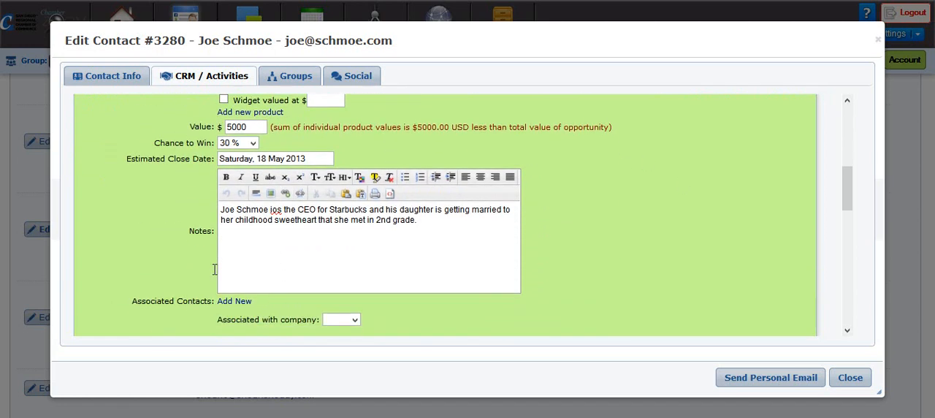
{"action": "scroll", "coordinate": [113, 242], "scroll_direction": "up", "scroll_amount": 2}
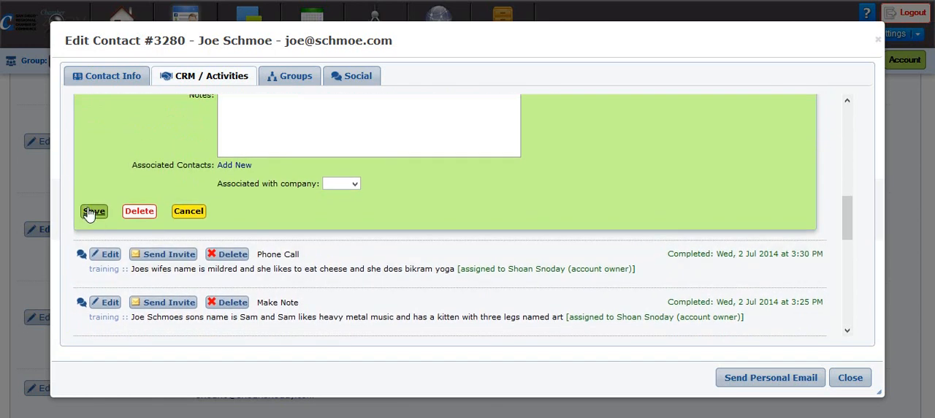
{"action": "left_click", "coordinate": [90, 212]}
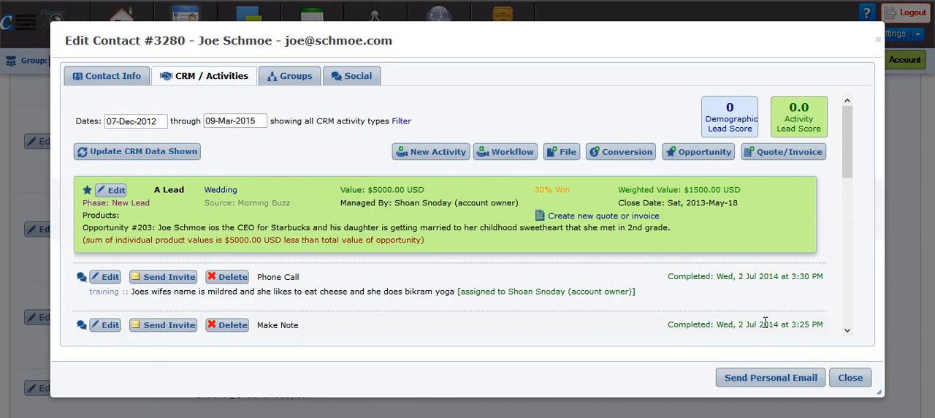
{"action": "left_click", "coordinate": [853, 378]}
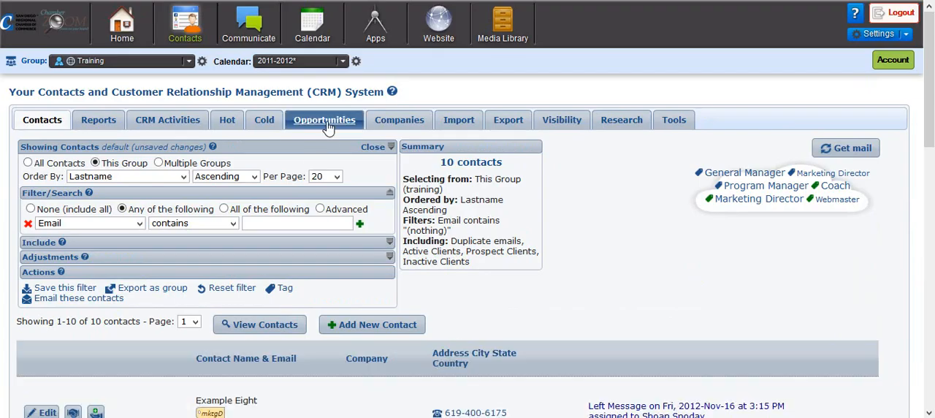
View the opportunities summary and examine the charts of opportunity values and number of opportunities by phase
{"action": "left_click", "coordinate": [326, 124]}
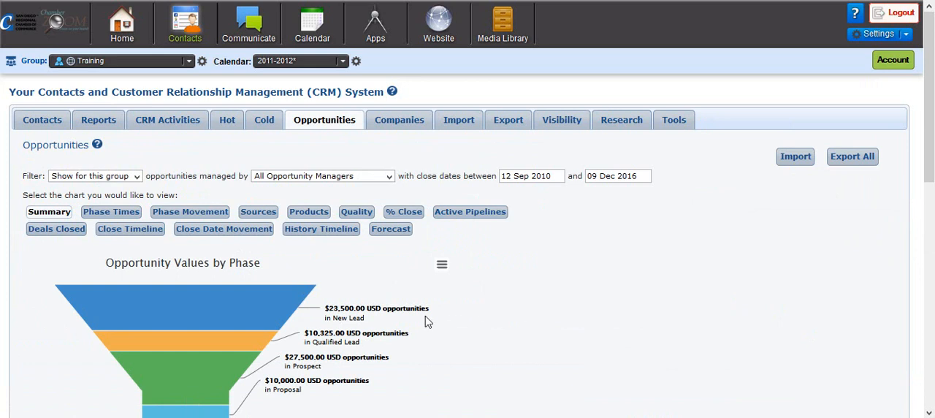
{"action": "scroll", "coordinate": [386, 314], "scroll_direction": "down", "scroll_amount": 2}
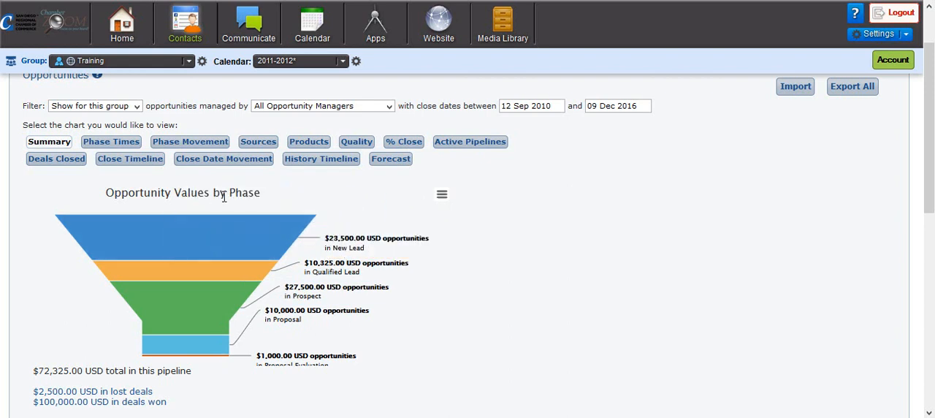
{"action": "scroll", "coordinate": [257, 324], "scroll_direction": "down", "scroll_amount": 2}
{"action": "scroll", "coordinate": [257, 324], "scroll_direction": "down", "scroll_amount": 1}
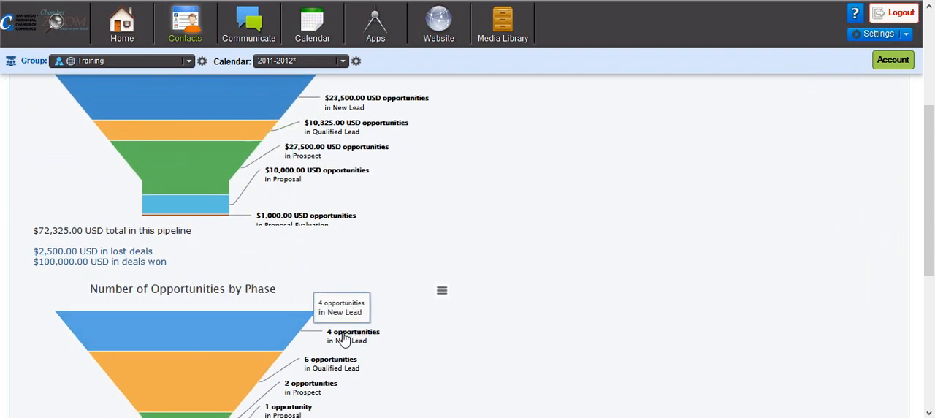
{"action": "scroll", "coordinate": [370, 342], "scroll_direction": "up", "scroll_amount": 3}
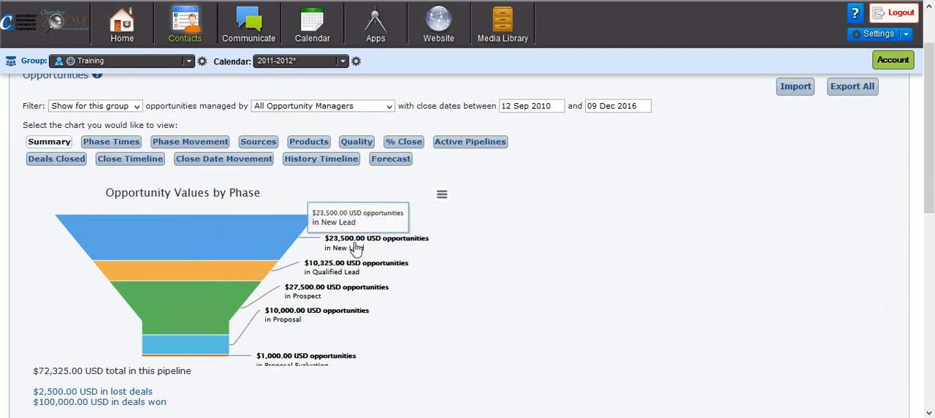
List the opportunities in the New Lead phase and look through them down to the Wedding opportunity
{"action": "left_click", "coordinate": [235, 241]}
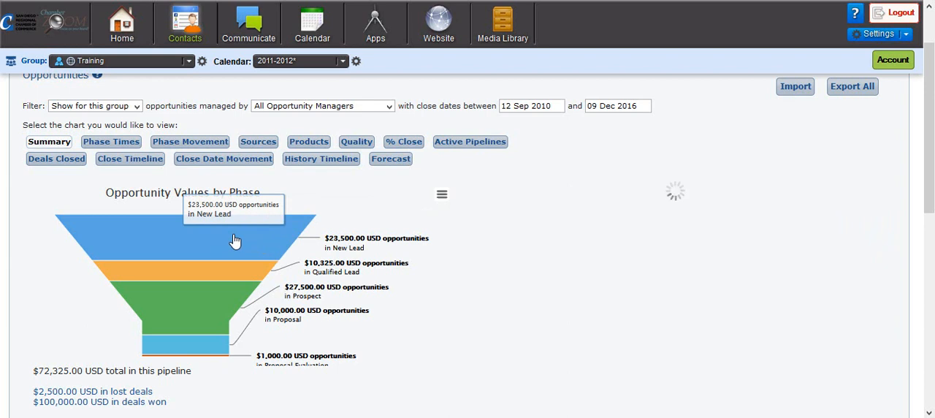
{"action": "scroll", "coordinate": [616, 285], "scroll_direction": "down", "scroll_amount": 3}
{"action": "scroll", "coordinate": [616, 285], "scroll_direction": "down", "scroll_amount": 1}
{"action": "scroll", "coordinate": [599, 241], "scroll_direction": "up", "scroll_amount": 5}
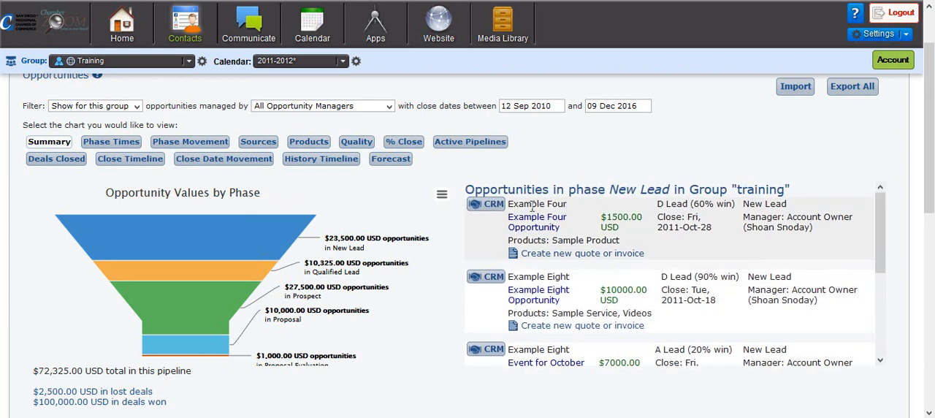
{"action": "scroll", "coordinate": [556, 293], "scroll_direction": "down", "scroll_amount": 3}
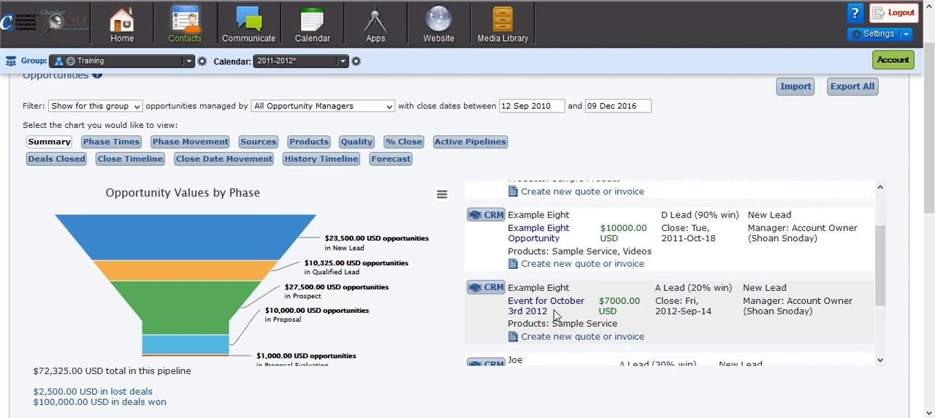
{"action": "scroll", "coordinate": [561, 316], "scroll_direction": "down", "scroll_amount": 1}
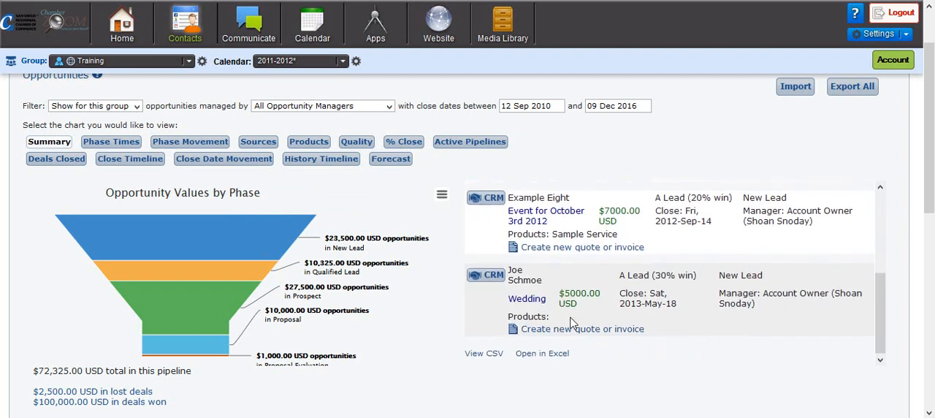
Open the contact behind the Wedding opportunity and draft a note, completed today: "has a 57 chevy. nomad. red black. show car . showing next thursday."
{"action": "left_click", "coordinate": [494, 277]}
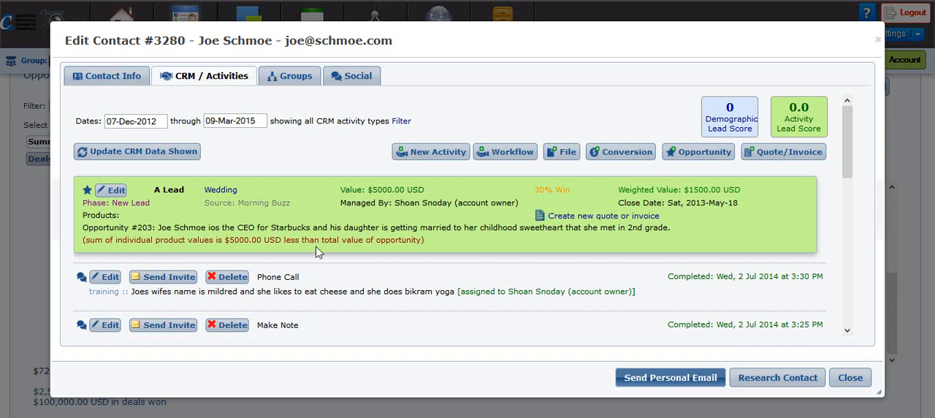
{"action": "left_click", "coordinate": [420, 155]}
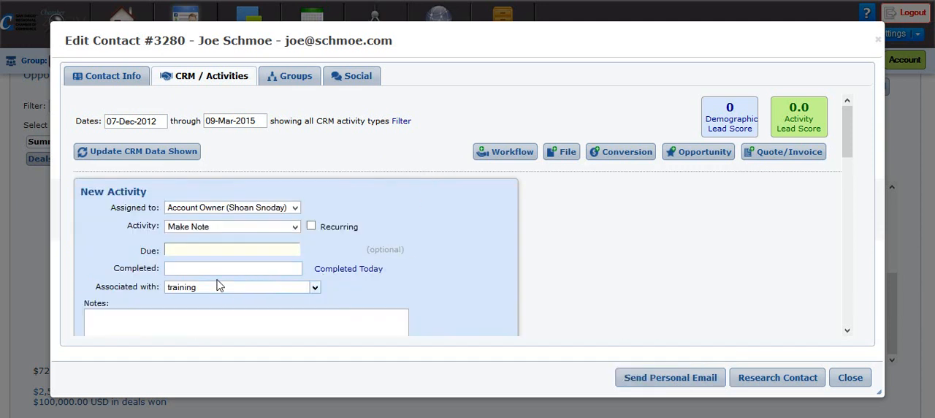
{"action": "left_click", "coordinate": [335, 269]}
{"action": "left_click", "coordinate": [253, 315]}
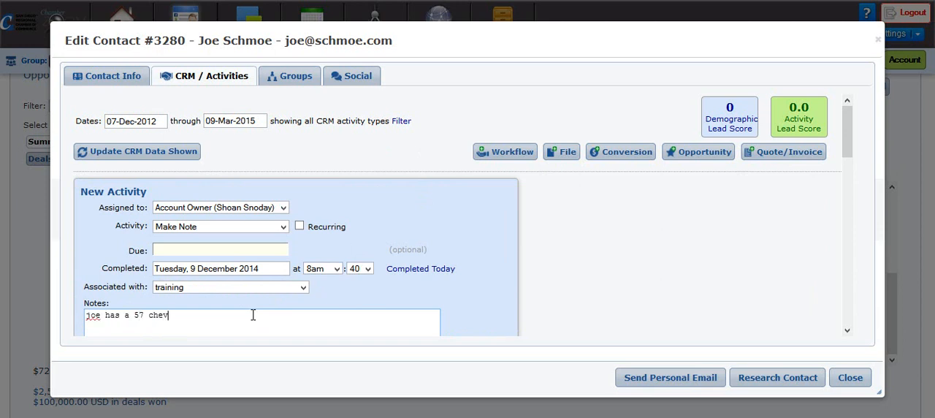
{"action": "type", "text": "."}
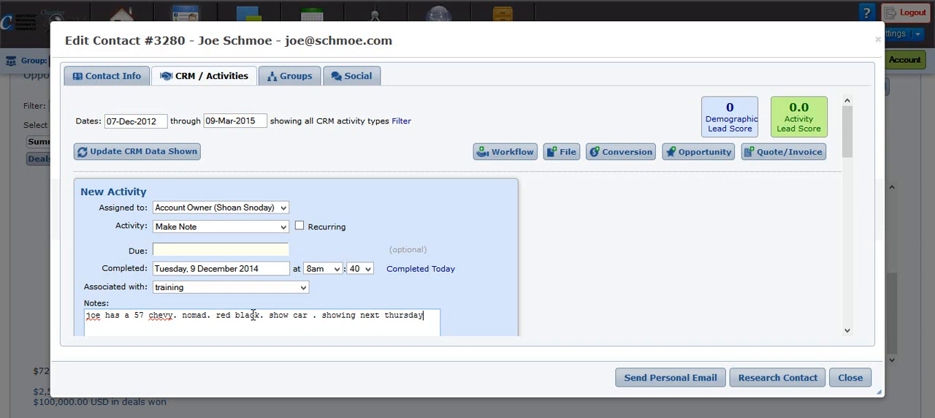
{"action": "type", "text": "."}
{"action": "scroll", "coordinate": [307, 307], "scroll_direction": "down", "scroll_amount": 4}
{"action": "scroll", "coordinate": [322, 291], "scroll_direction": "up", "scroll_amount": 4}
Clear the completed date of the new note activity
{"action": "double_click", "coordinate": [262, 270]}
{"action": "left_click_drag", "start_coordinate": [282, 268], "coordinate": [109, 268]}
{"action": "key", "text": "BackSpace"}
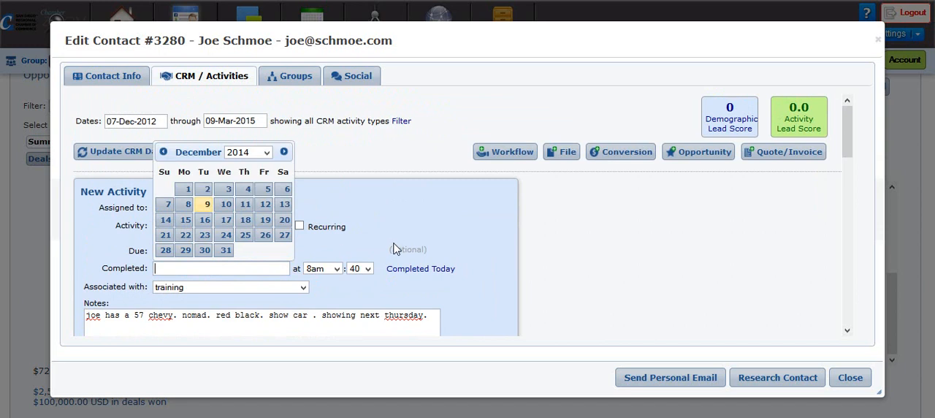
{"action": "left_click", "coordinate": [429, 222]}
Make the note activity due Wednesday, 17 December 2014 at 8:45am and save it
{"action": "left_click", "coordinate": [242, 250]}
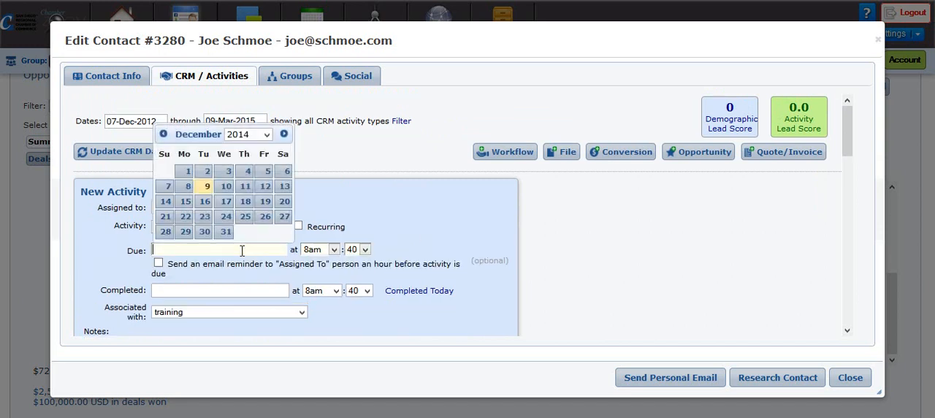
{"action": "left_click", "coordinate": [224, 205]}
{"action": "left_click", "coordinate": [334, 250]}
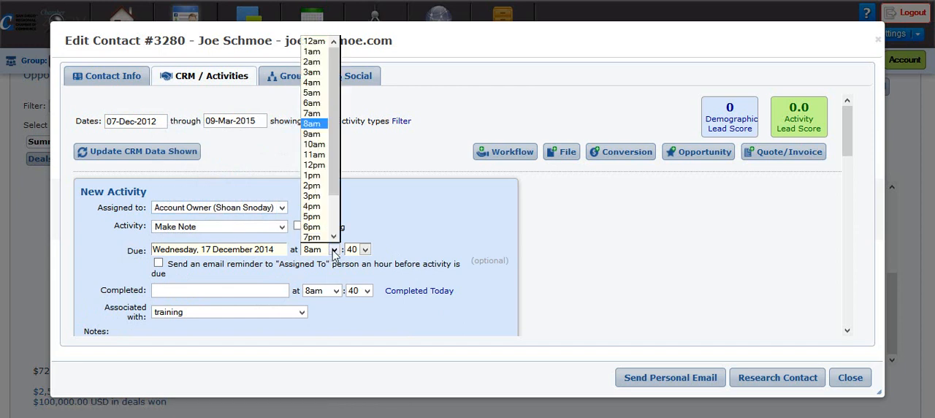
{"action": "left_click", "coordinate": [365, 250]}
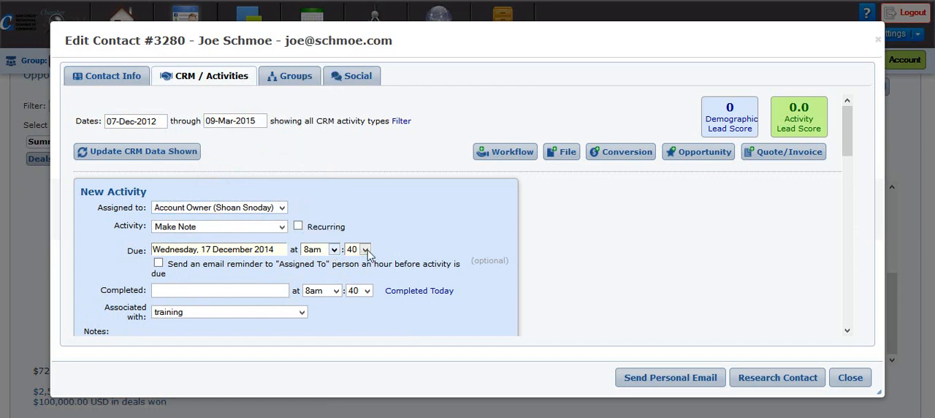
{"action": "left_click", "coordinate": [365, 250]}
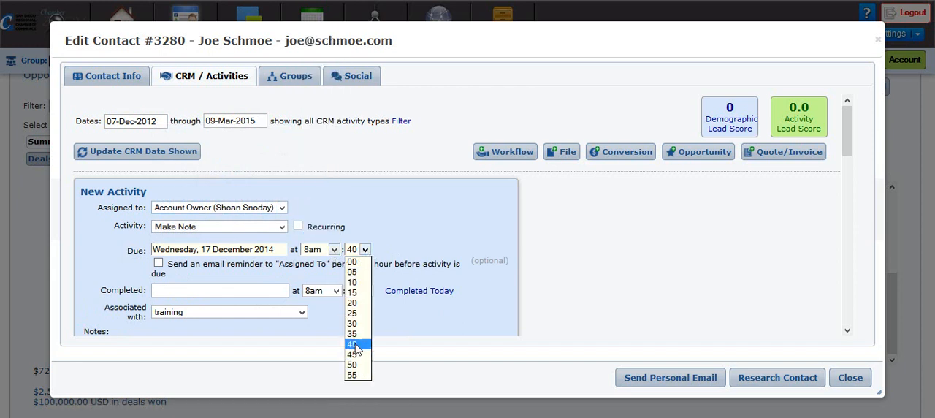
{"action": "left_click", "coordinate": [354, 356]}
{"action": "scroll", "coordinate": [435, 328], "scroll_direction": "down", "scroll_amount": 3}
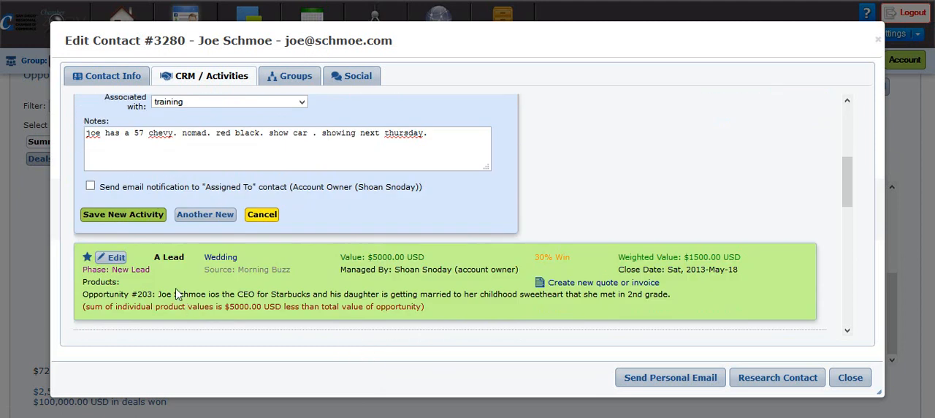
{"action": "left_click", "coordinate": [129, 218]}
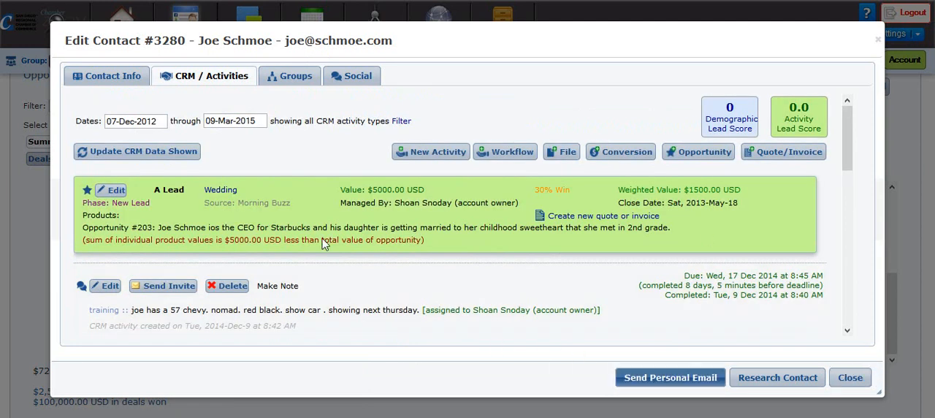
Set the Wedding opportunity's phase to Qualified Lead, save the opportunity and close the contact record
{"action": "left_click", "coordinate": [114, 191]}
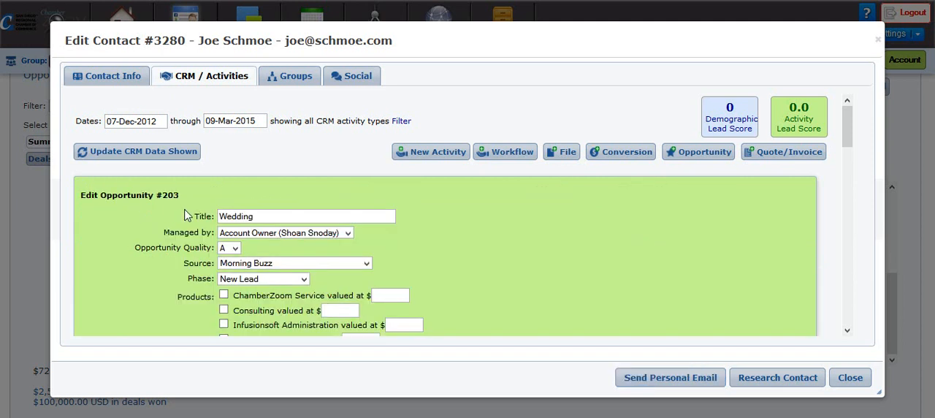
{"action": "left_click", "coordinate": [268, 279]}
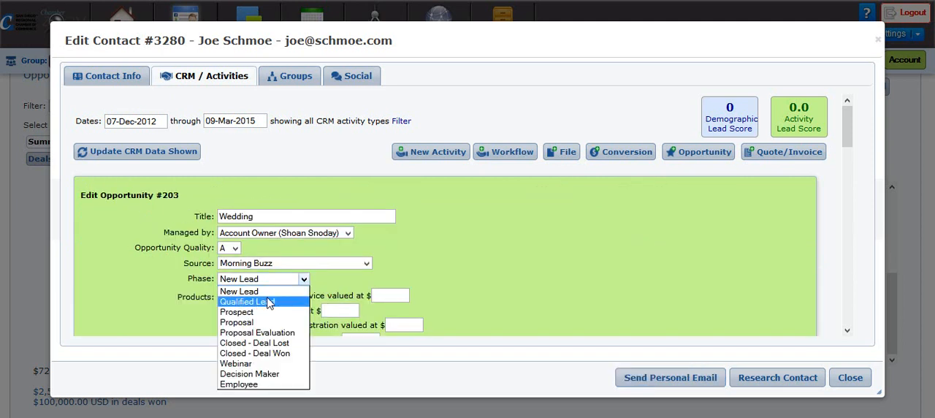
{"action": "left_click", "coordinate": [270, 302]}
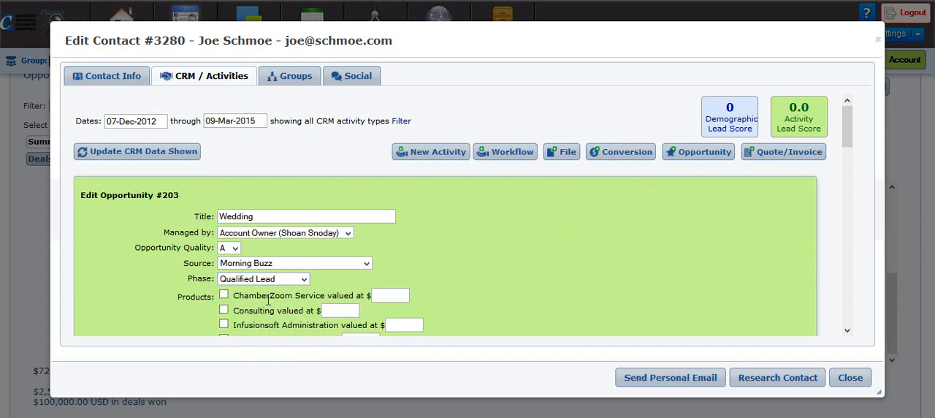
{"action": "scroll", "coordinate": [470, 307], "scroll_direction": "down", "scroll_amount": 4}
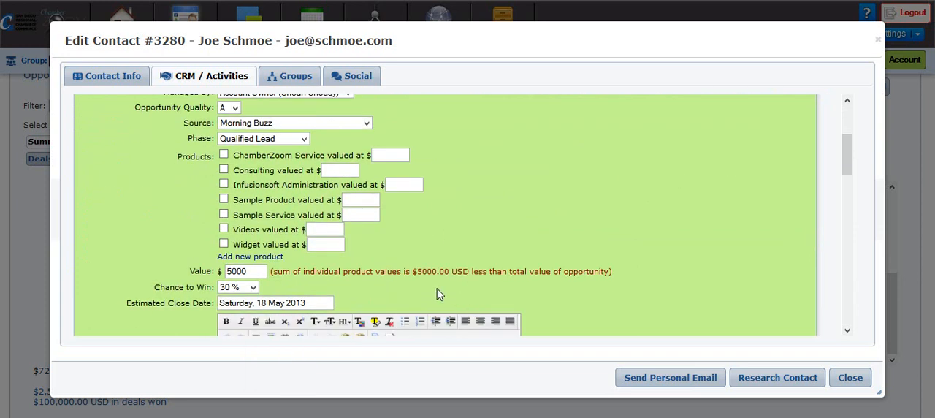
{"action": "scroll", "coordinate": [435, 294], "scroll_direction": "down", "scroll_amount": 6}
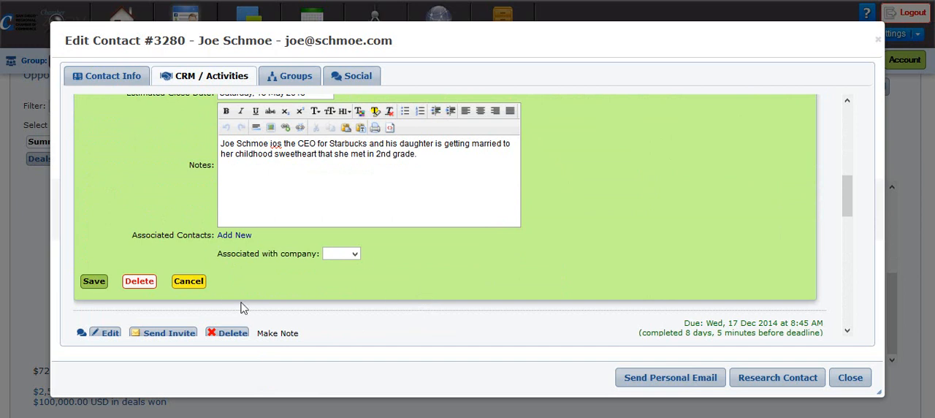
{"action": "left_click", "coordinate": [91, 283]}
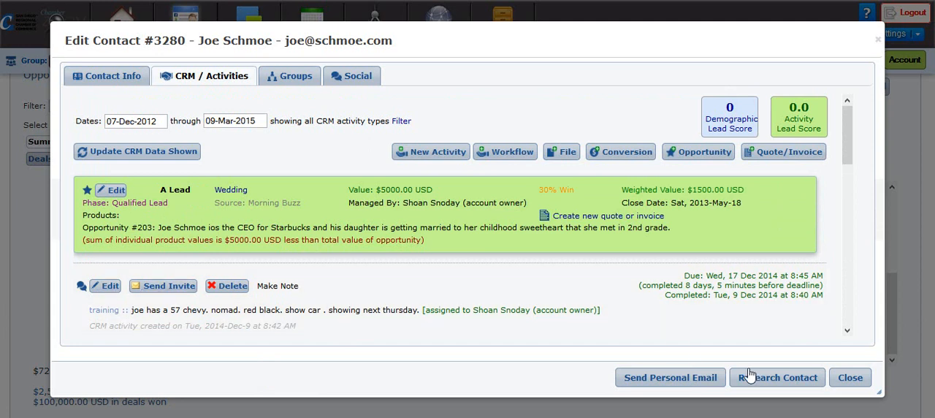
{"action": "left_click", "coordinate": [860, 378]}
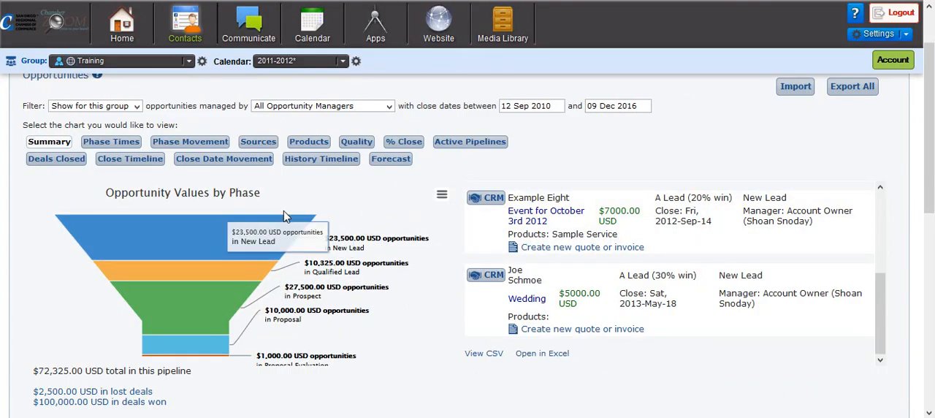
Examine the number of opportunities by phase, and list the New Lead opportunities again to look through them
{"action": "scroll", "coordinate": [549, 314], "scroll_direction": "down", "scroll_amount": 5}
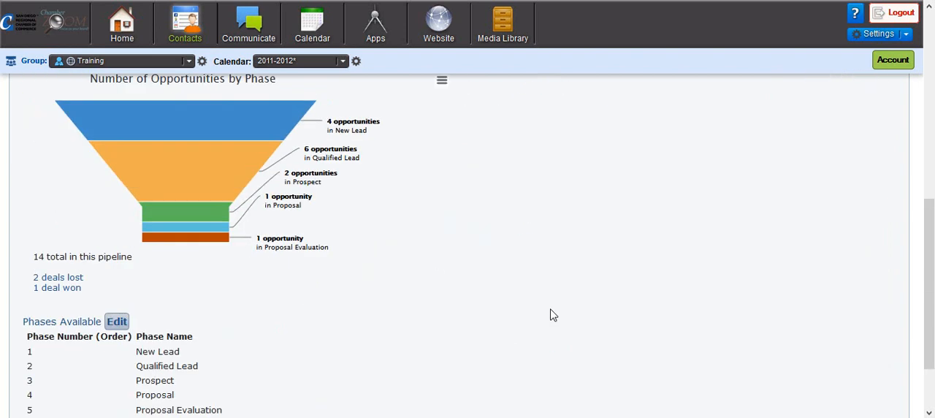
{"action": "scroll", "coordinate": [537, 323], "scroll_direction": "up", "scroll_amount": 6}
{"action": "scroll", "coordinate": [819, 343], "scroll_direction": "down", "scroll_amount": 1}
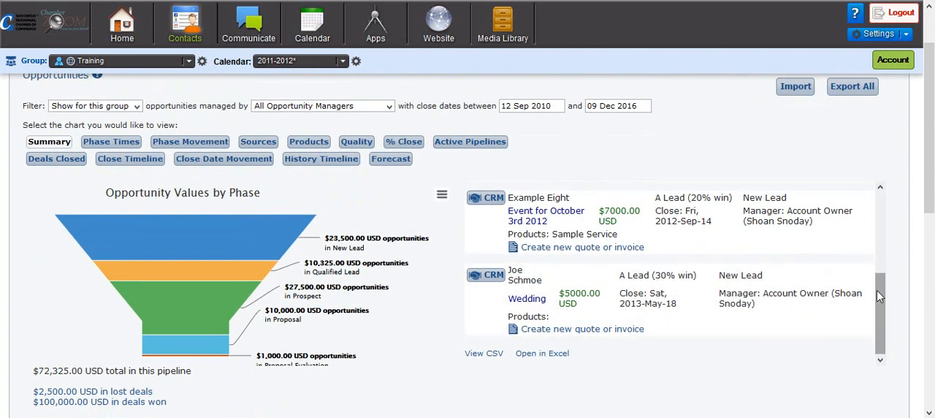
{"action": "left_click", "coordinate": [878, 257]}
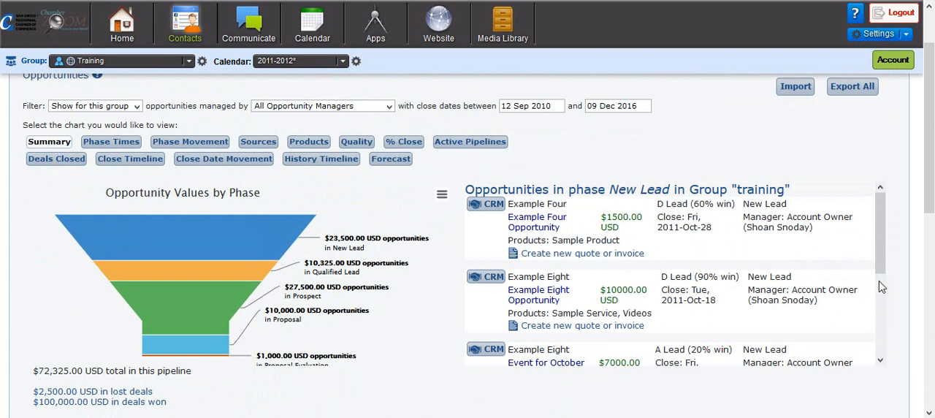
{"action": "left_click", "coordinate": [882, 291]}
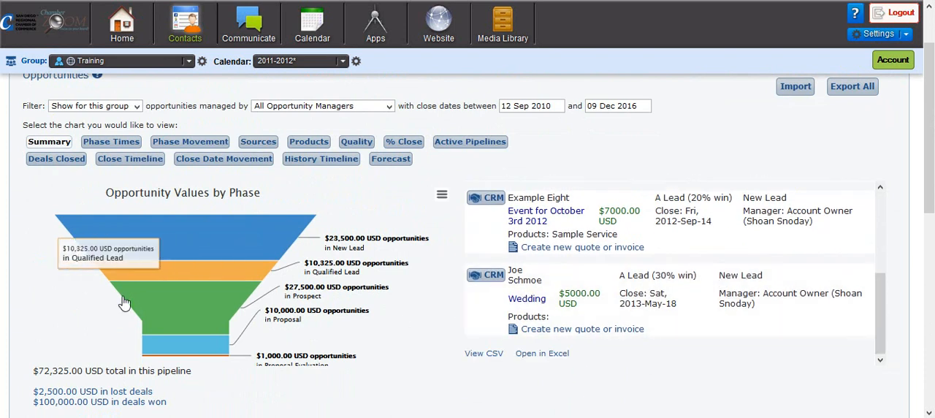
{"action": "left_click", "coordinate": [247, 242]}
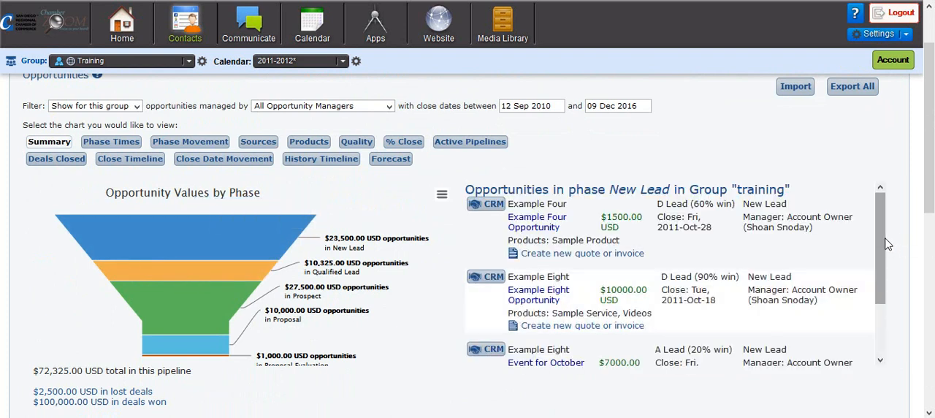
{"action": "scroll", "coordinate": [883, 250], "scroll_direction": "down", "scroll_amount": 1}
{"action": "scroll", "coordinate": [883, 250], "scroll_direction": "down", "scroll_amount": 2}
{"action": "scroll", "coordinate": [883, 244], "scroll_direction": "up", "scroll_amount": 3}
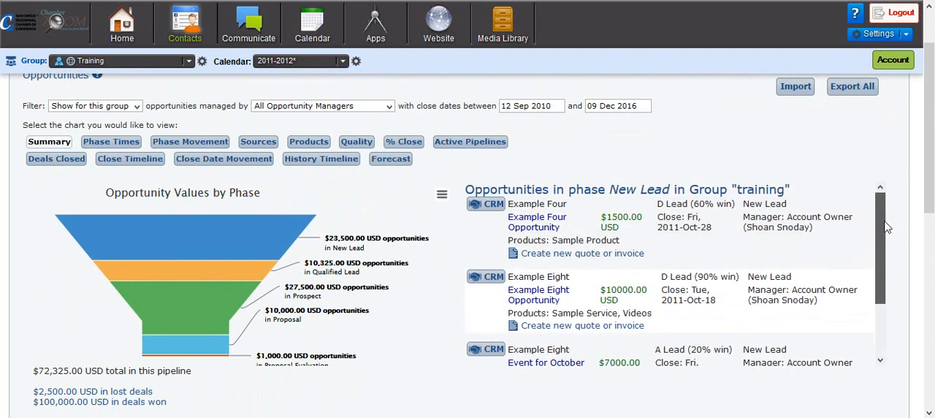
List the opportunities in the Qualified Lead phase and look through them down to the Wedding opportunity
{"action": "left_click", "coordinate": [215, 271]}
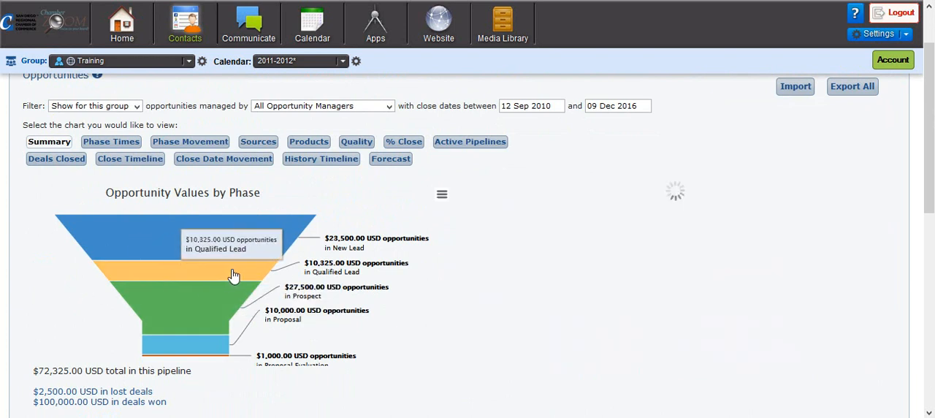
{"action": "scroll", "coordinate": [639, 319], "scroll_direction": "down", "scroll_amount": 3}
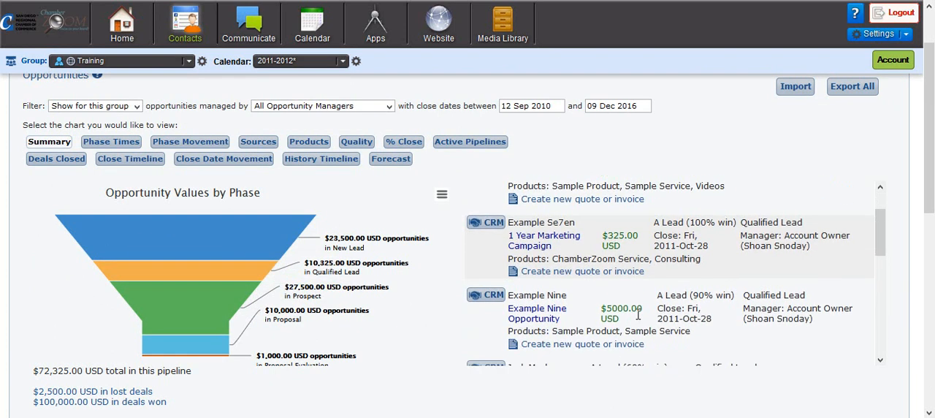
{"action": "scroll", "coordinate": [638, 318], "scroll_direction": "down", "scroll_amount": 4}
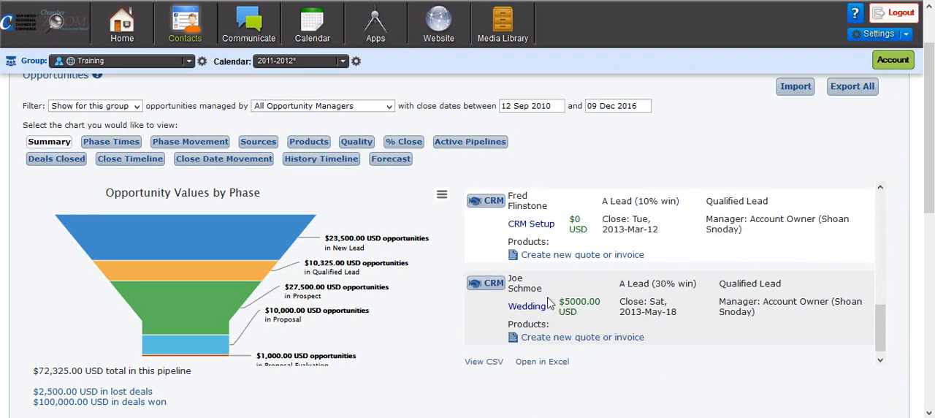
{"action": "mouse_move", "coordinate": [241, 241]}
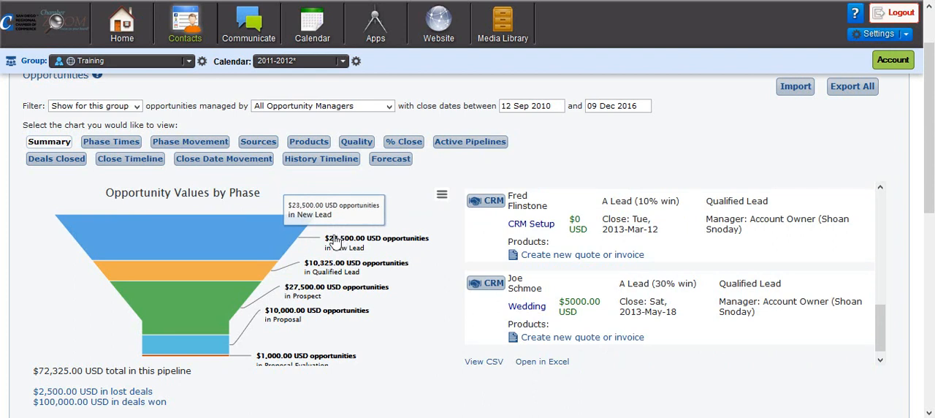
{"action": "left_click", "coordinate": [239, 274]}
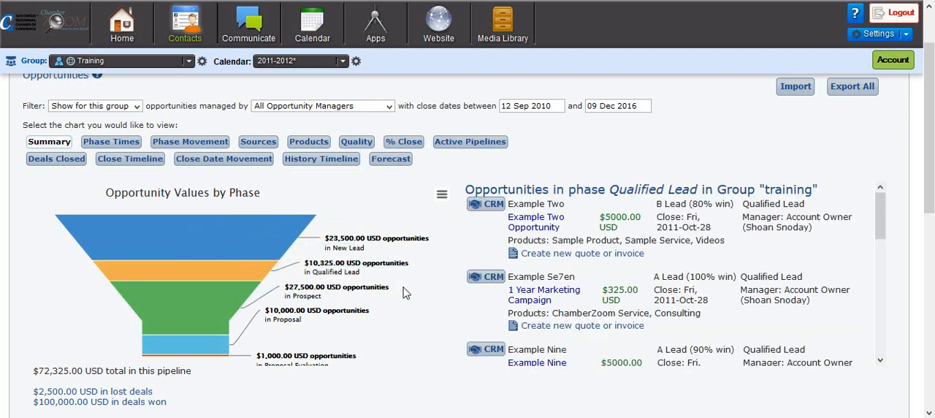
{"action": "scroll", "coordinate": [562, 315], "scroll_direction": "down", "scroll_amount": 5}
{"action": "scroll", "coordinate": [574, 319], "scroll_direction": "down", "scroll_amount": 3}
Open the Wedding opportunity's contact, read through the personal notes and emails in the activity history, and close the record
{"action": "left_click", "coordinate": [490, 278]}
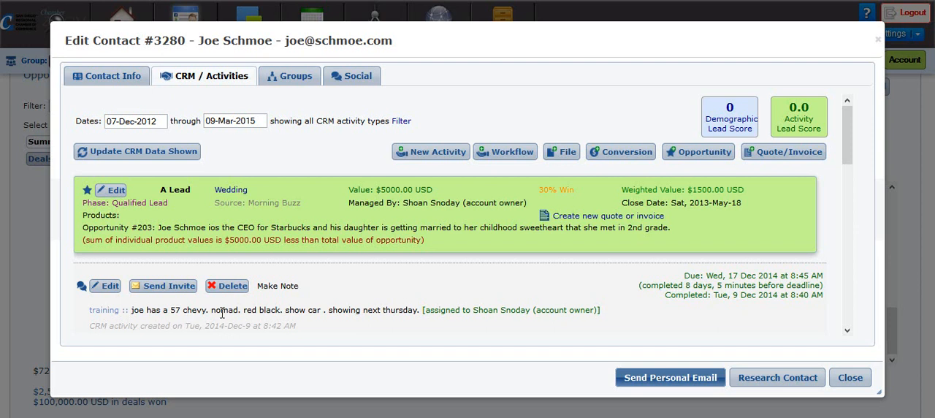
{"action": "scroll", "coordinate": [222, 313], "scroll_direction": "down", "scroll_amount": 3}
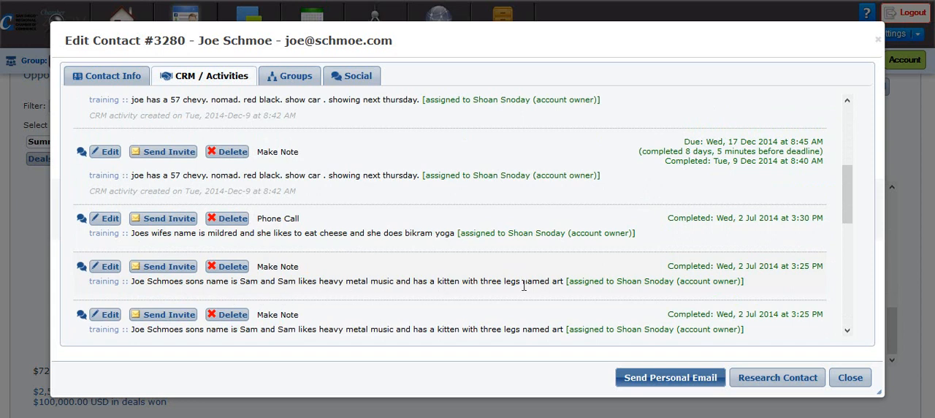
{"action": "scroll", "coordinate": [409, 311], "scroll_direction": "down", "scroll_amount": 2}
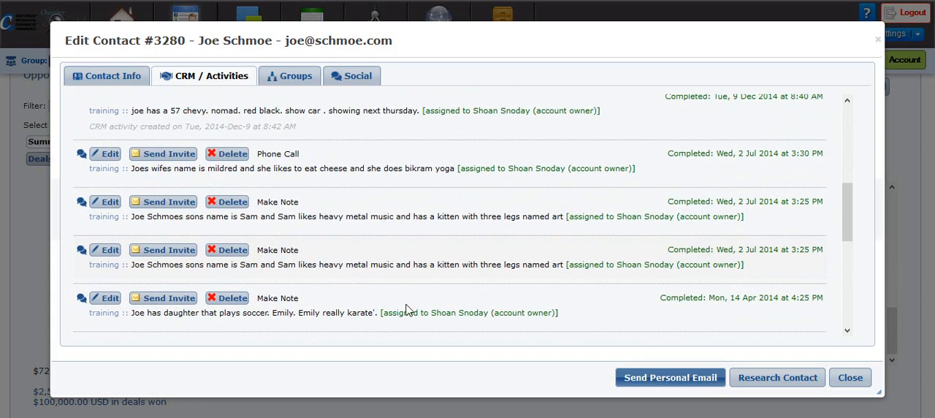
{"action": "scroll", "coordinate": [298, 288], "scroll_direction": "down", "scroll_amount": 2}
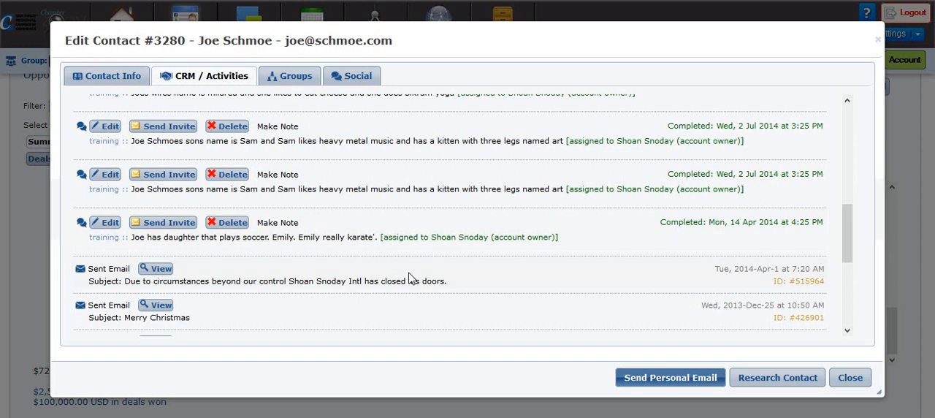
{"action": "scroll", "coordinate": [432, 281], "scroll_direction": "up", "scroll_amount": 5}
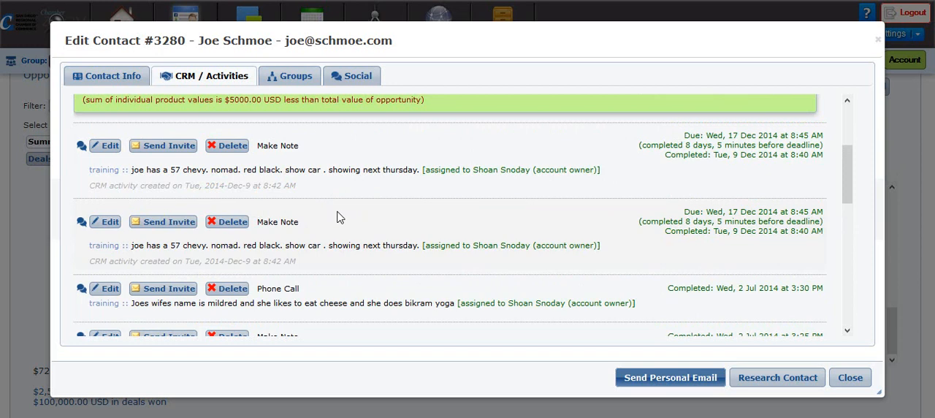
{"action": "scroll", "coordinate": [333, 242], "scroll_direction": "down", "scroll_amount": 4}
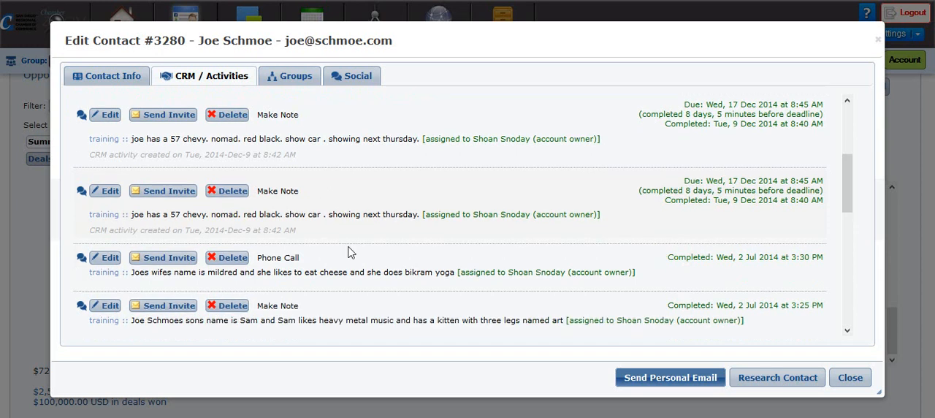
{"action": "scroll", "coordinate": [350, 252], "scroll_direction": "down", "scroll_amount": 4}
{"action": "scroll", "coordinate": [372, 257], "scroll_direction": "up", "scroll_amount": 8}
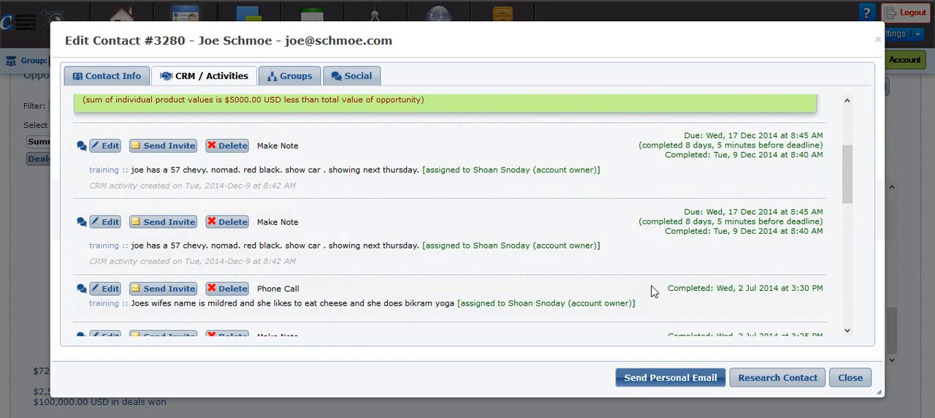
{"action": "left_click", "coordinate": [855, 380]}
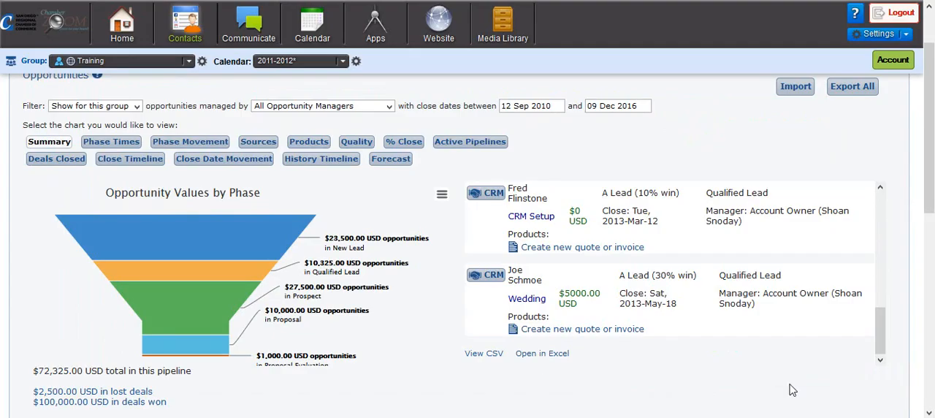